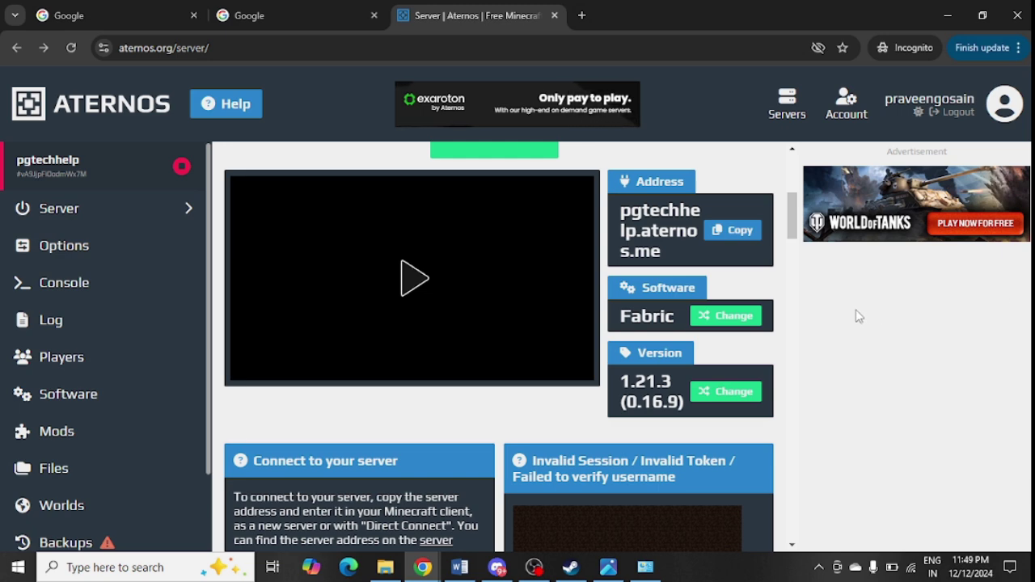
Switch the server's Fabric version to the recommended 1.21.4 (0.16.9) and install it.
{"action": "mouse_move", "coordinate": [792, 228]}
{"action": "left_mouse_down"}
{"action": "mouse_move", "coordinate": [793, 185]}
{"action": "mouse_move", "coordinate": [799, 235]}
{"action": "left_mouse_up"}
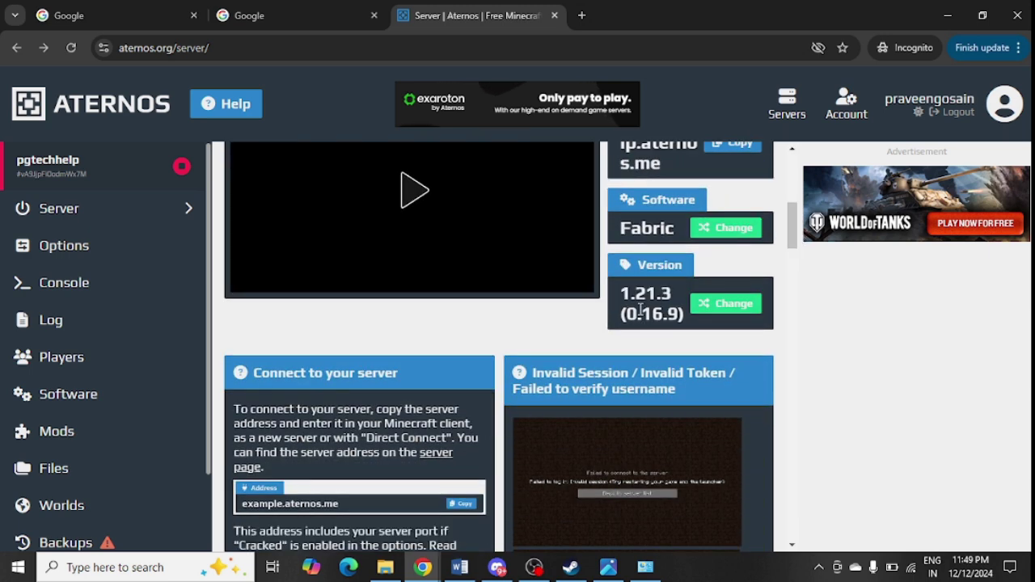
{"action": "mouse_move", "coordinate": [621, 296]}
{"action": "left_mouse_down"}
{"action": "mouse_move", "coordinate": [657, 317]}
{"action": "mouse_move", "coordinate": [712, 322]}
{"action": "mouse_move", "coordinate": [716, 309]}
{"action": "left_mouse_up"}
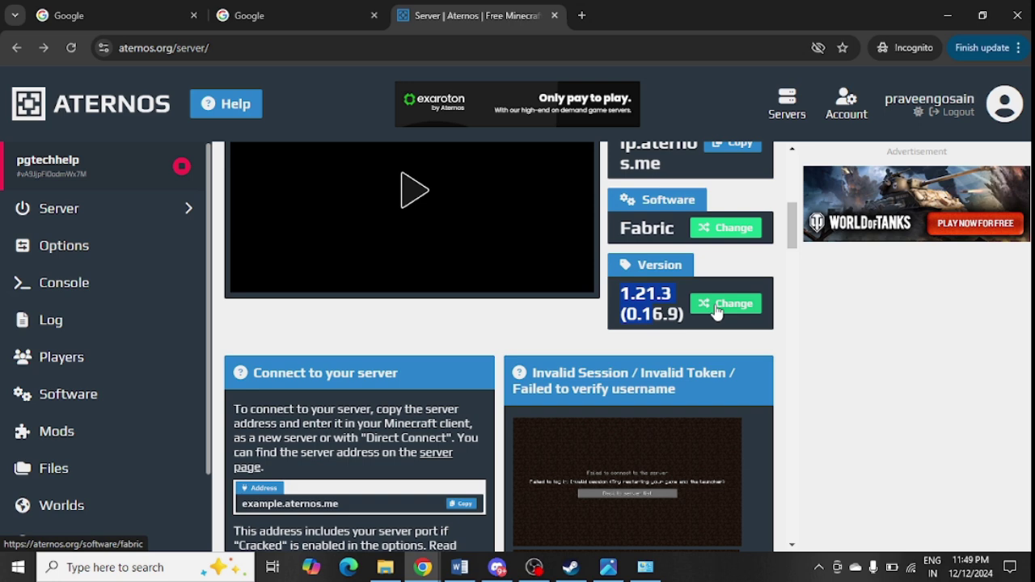
{"action": "left_click", "coordinate": [716, 310]}
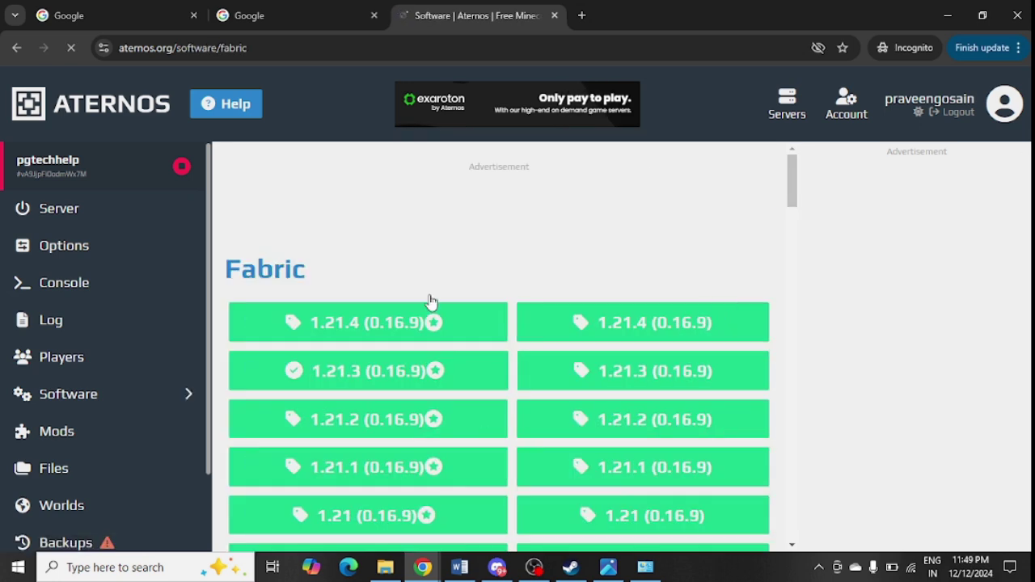
{"action": "left_click", "coordinate": [385, 327]}
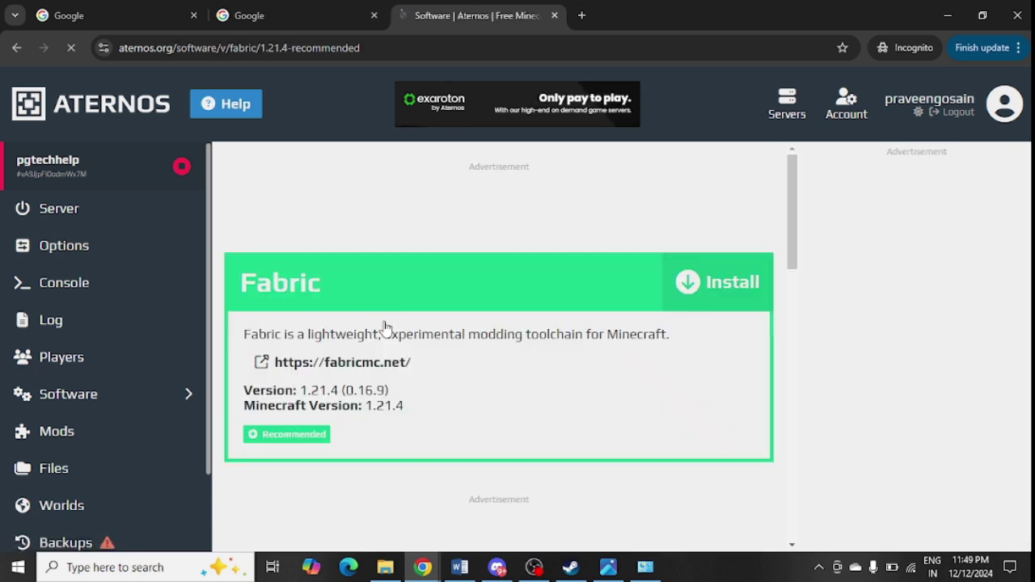
{"action": "left_click", "coordinate": [741, 293]}
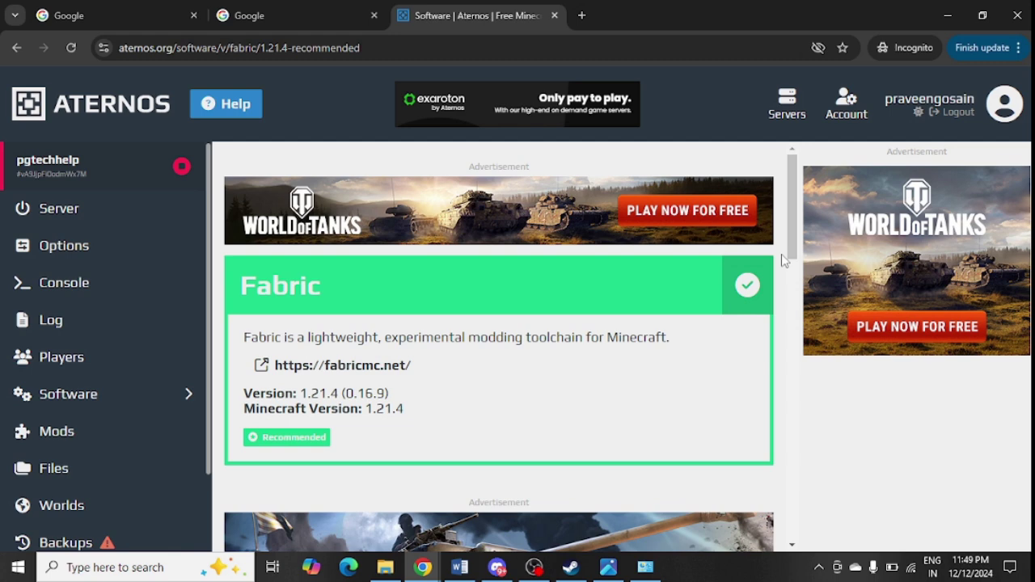
{"action": "left_click_drag", "start_coordinate": [795, 234], "coordinate": [792, 253]}
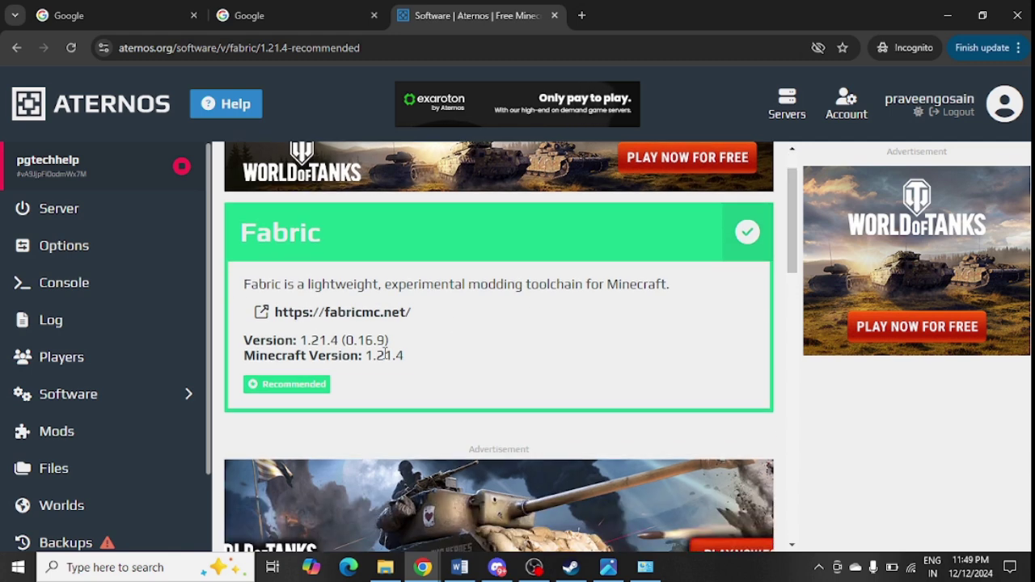
{"action": "left_click", "coordinate": [93, 412]}
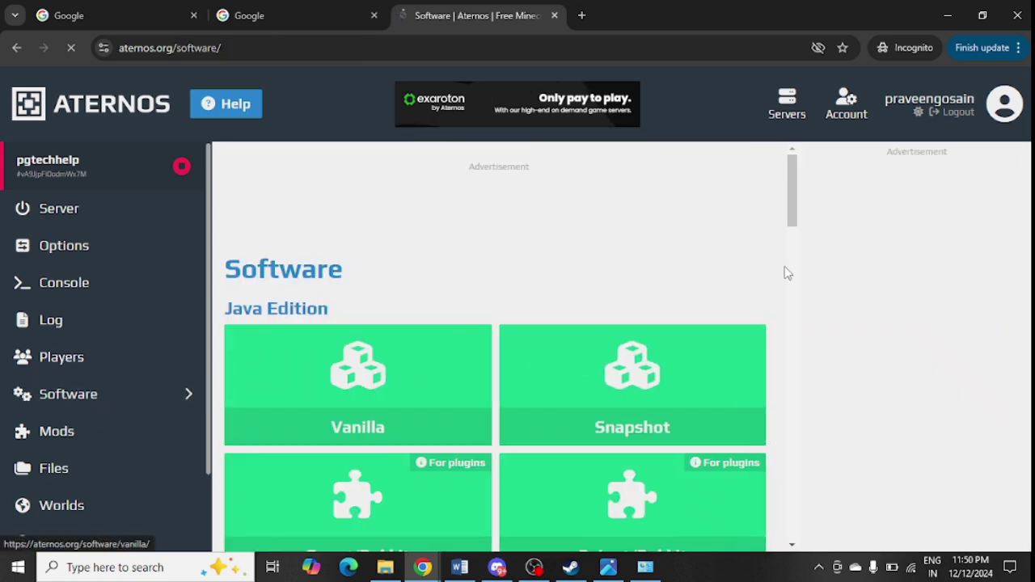
{"action": "left_click", "coordinate": [792, 274]}
{"action": "scroll", "coordinate": [792, 275], "scroll_direction": "down", "scroll_amount": 1}
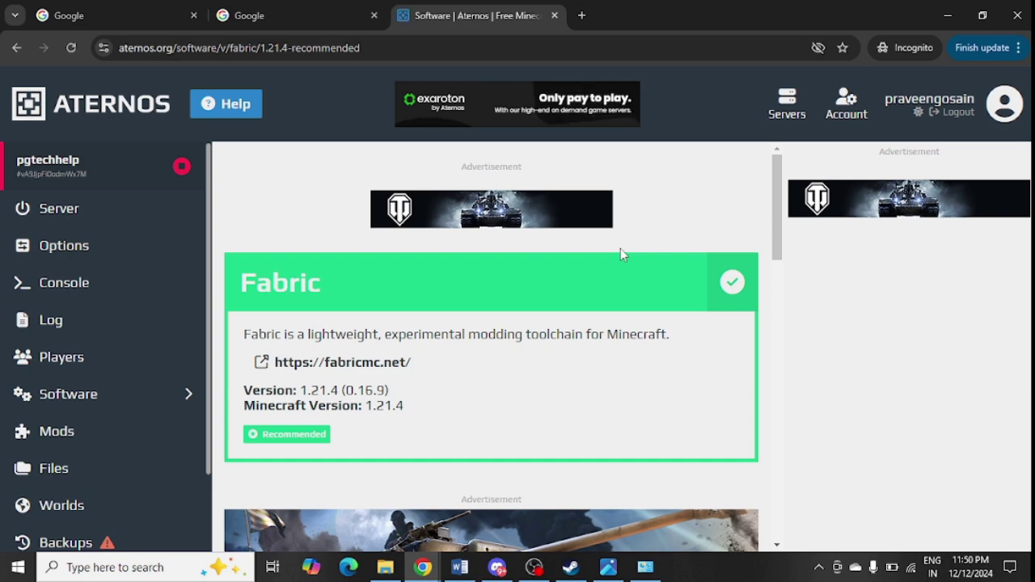
Allow java and both javaw entries on Public networks in the firewall's allowed apps, and save.
{"action": "key", "text": "super+d"}
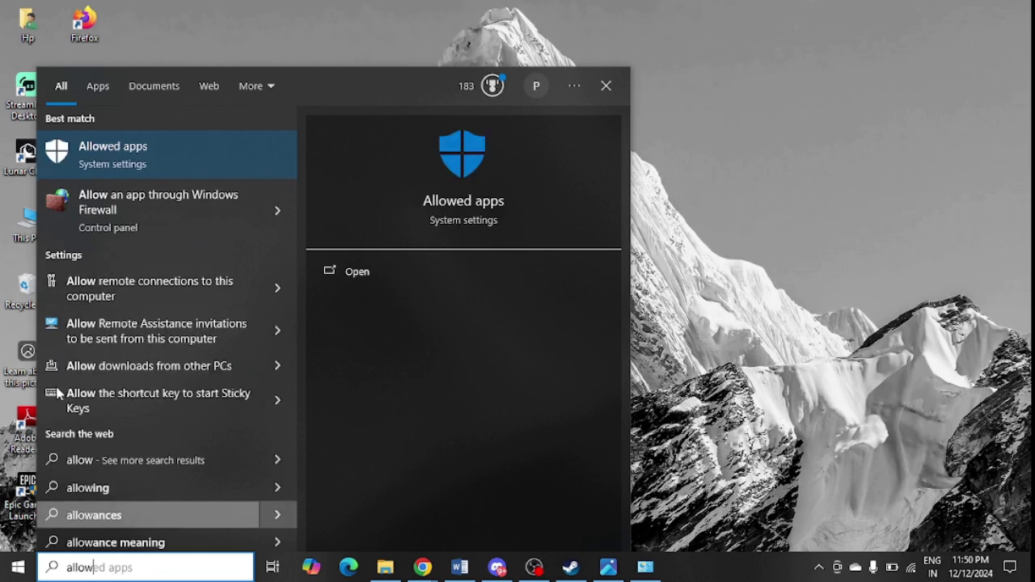
{"action": "key", "text": "BackSpace"}
{"action": "key", "text": "BackSpace"}
{"action": "key", "text": "BackSpace"}
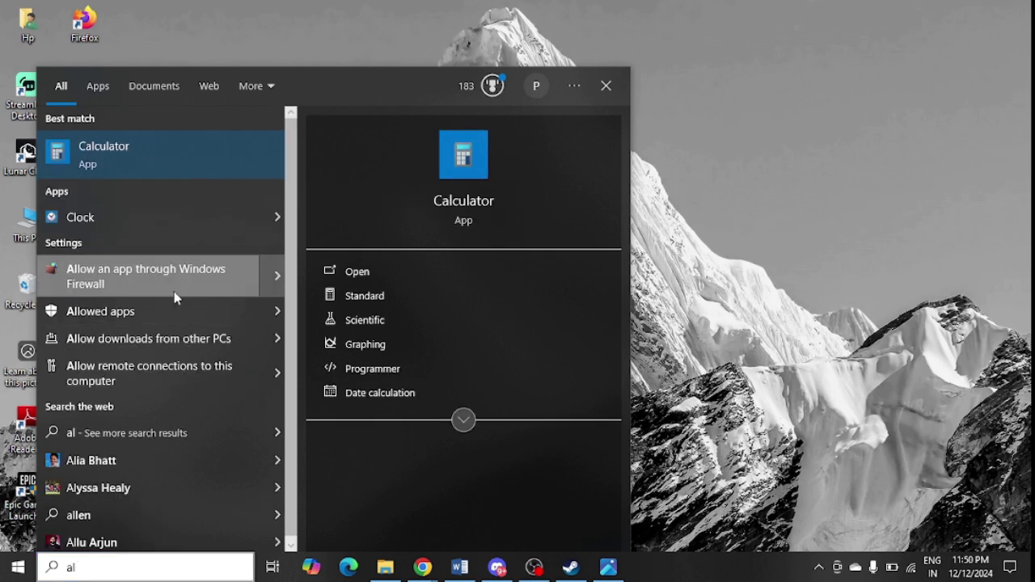
{"action": "key", "text": "Escape"}
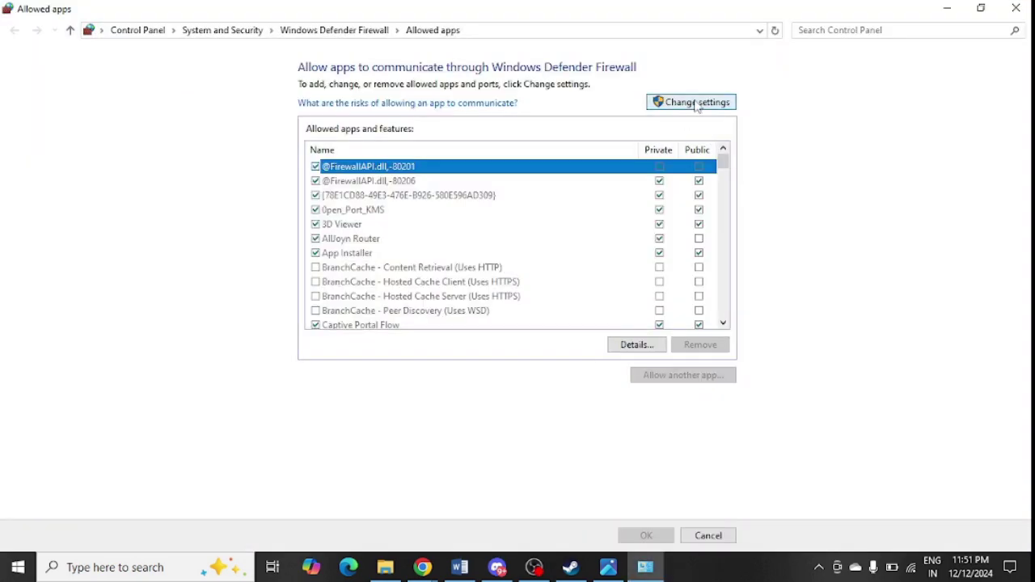
{"action": "left_click", "coordinate": [695, 104]}
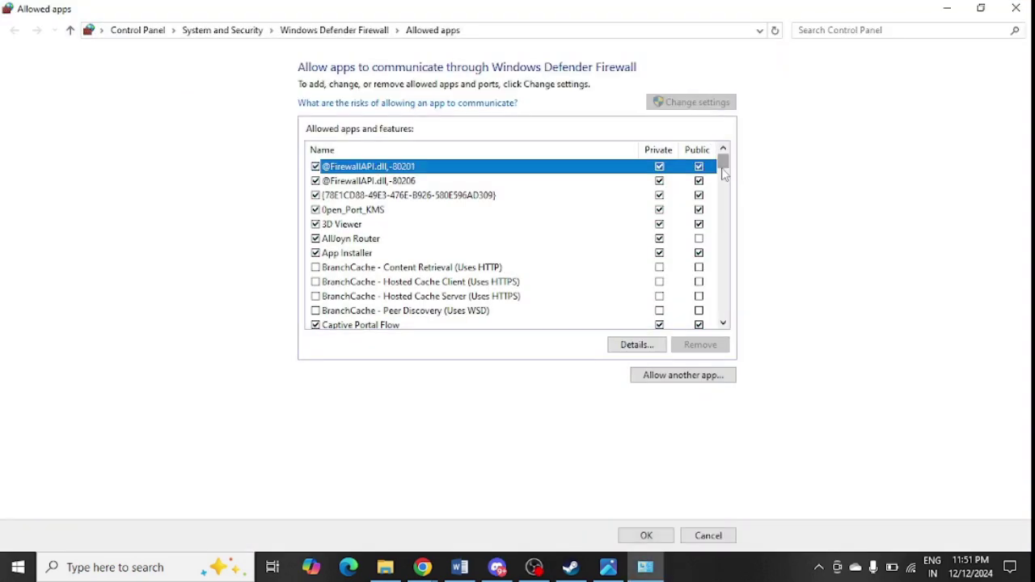
{"action": "left_click_drag", "start_coordinate": [723, 168], "coordinate": [723, 214]}
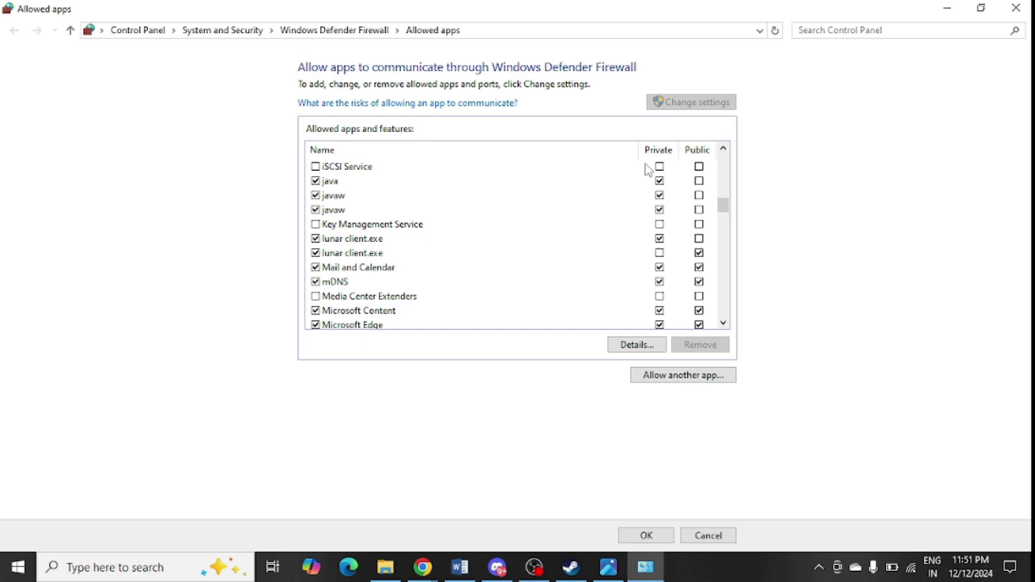
{"action": "left_click", "coordinate": [700, 185]}
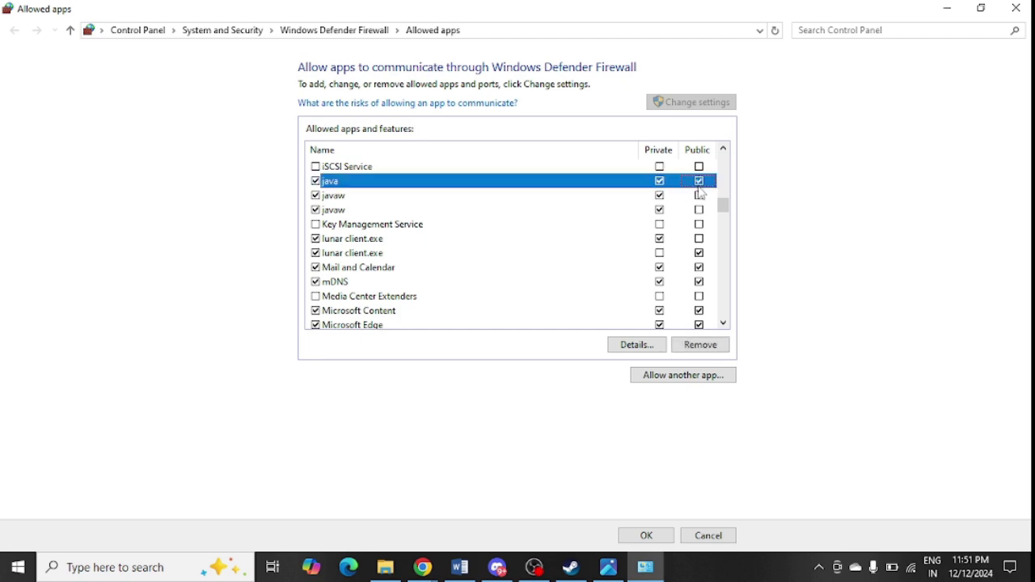
{"action": "left_click", "coordinate": [700, 195]}
{"action": "left_click", "coordinate": [700, 210]}
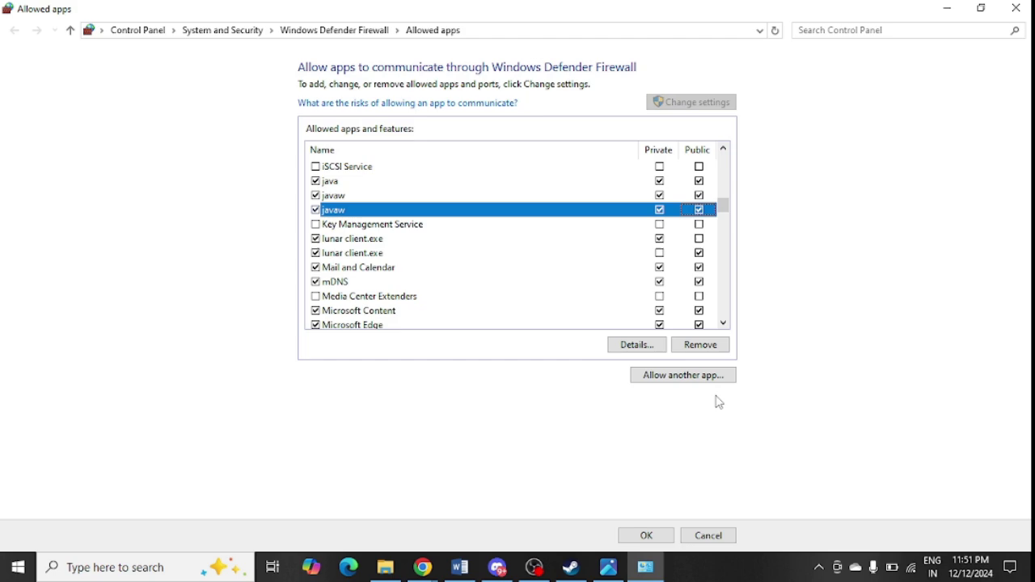
{"action": "left_click", "coordinate": [651, 542]}
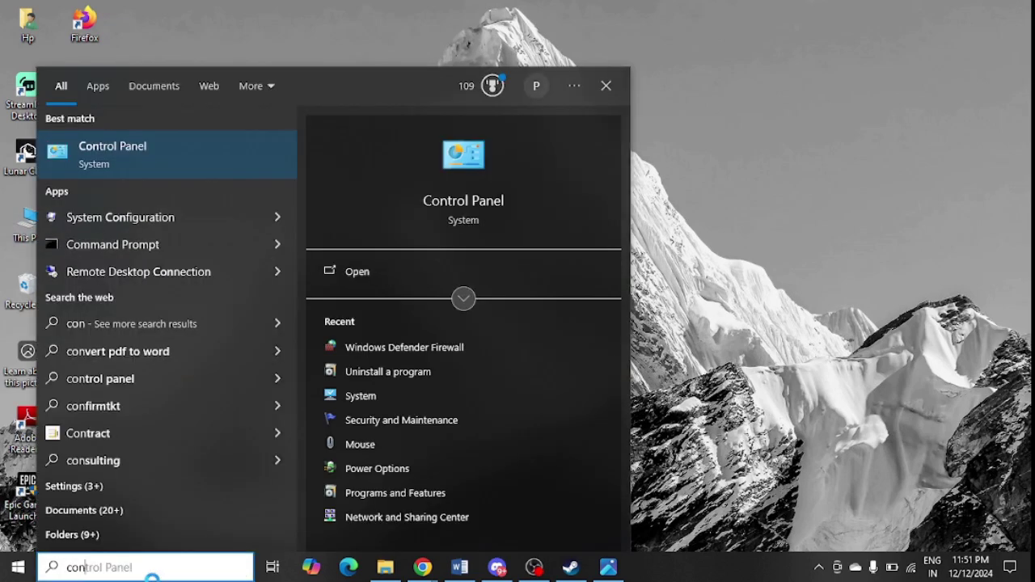
Open Programs and Features from Control Panel and select Java 8 Update 51 (64-bit).
{"action": "key", "text": "Return"}
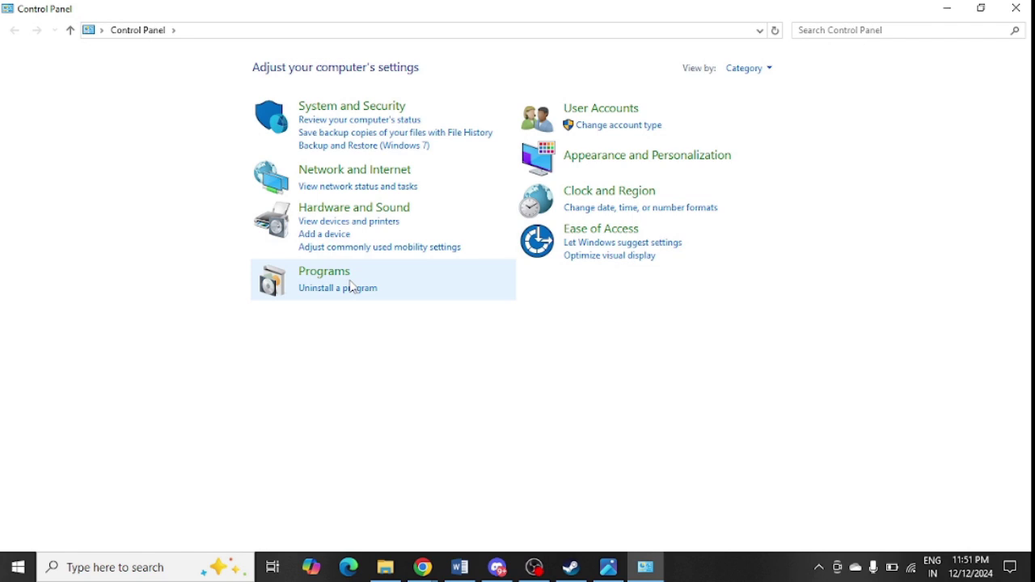
{"action": "left_click", "coordinate": [347, 288]}
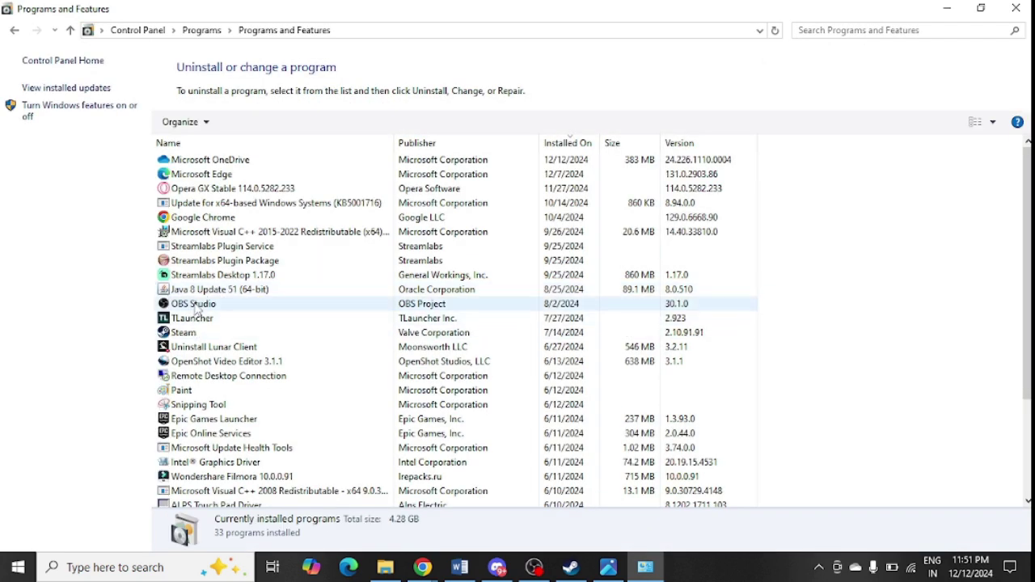
{"action": "left_click", "coordinate": [197, 293]}
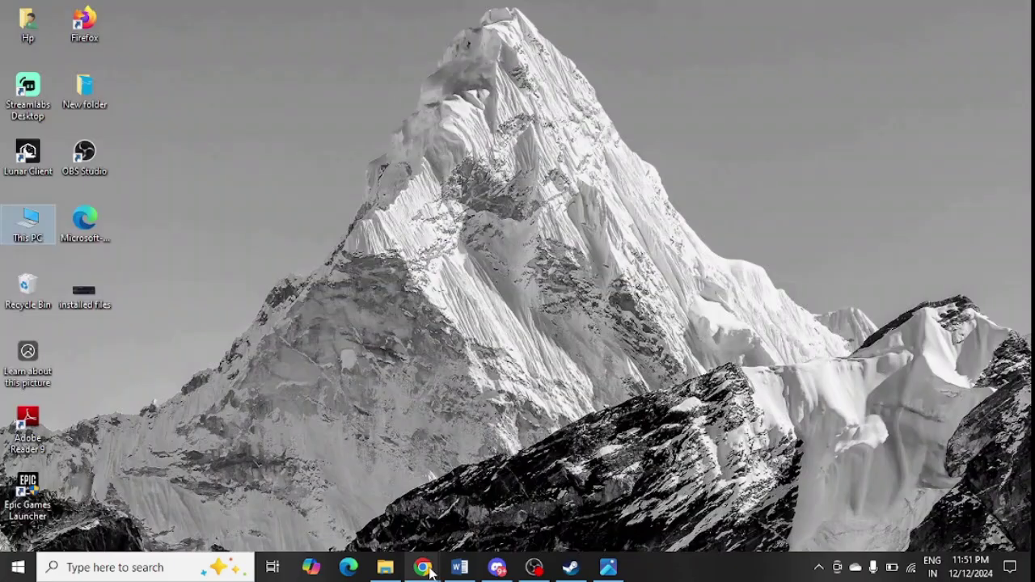
Bring up the java-for-minecraft.com page, highlight its Download Java for Minecraft heading, then show the desktop.
{"action": "mouse_move", "coordinate": [423, 566]}
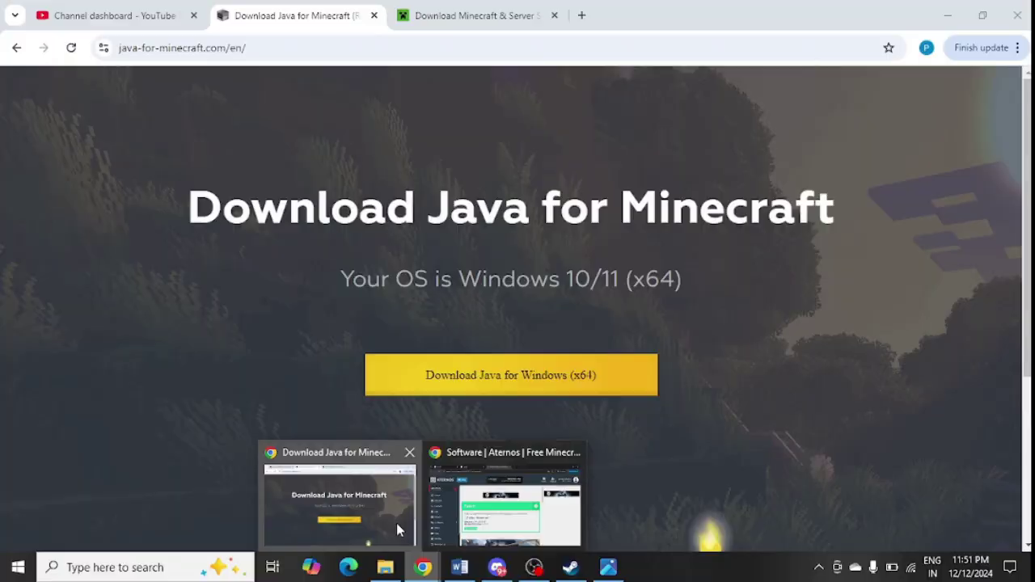
{"action": "left_click", "coordinate": [396, 525]}
{"action": "left_click_drag", "start_coordinate": [329, 225], "coordinate": [727, 220]}
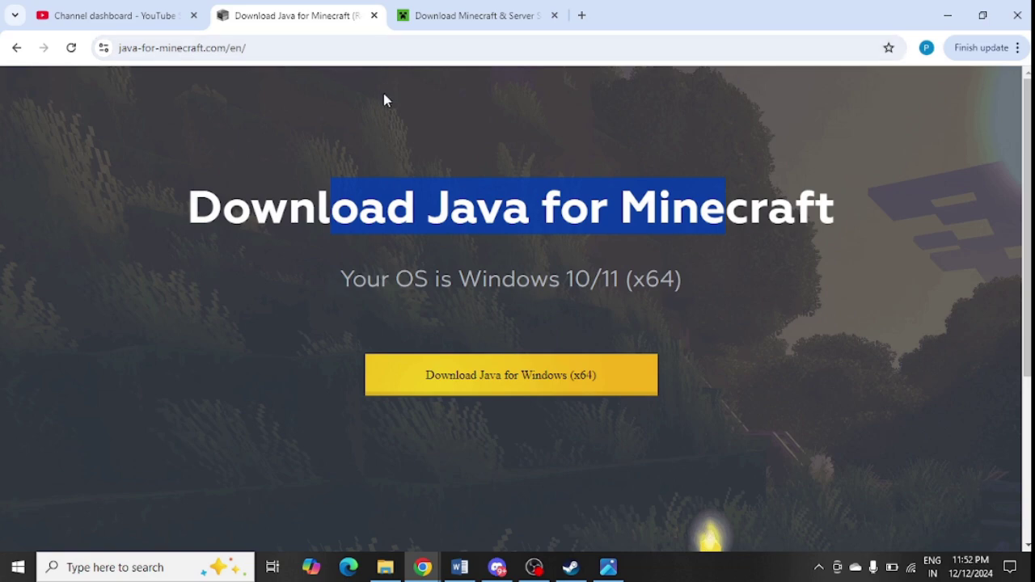
{"action": "key", "text": "super+d"}
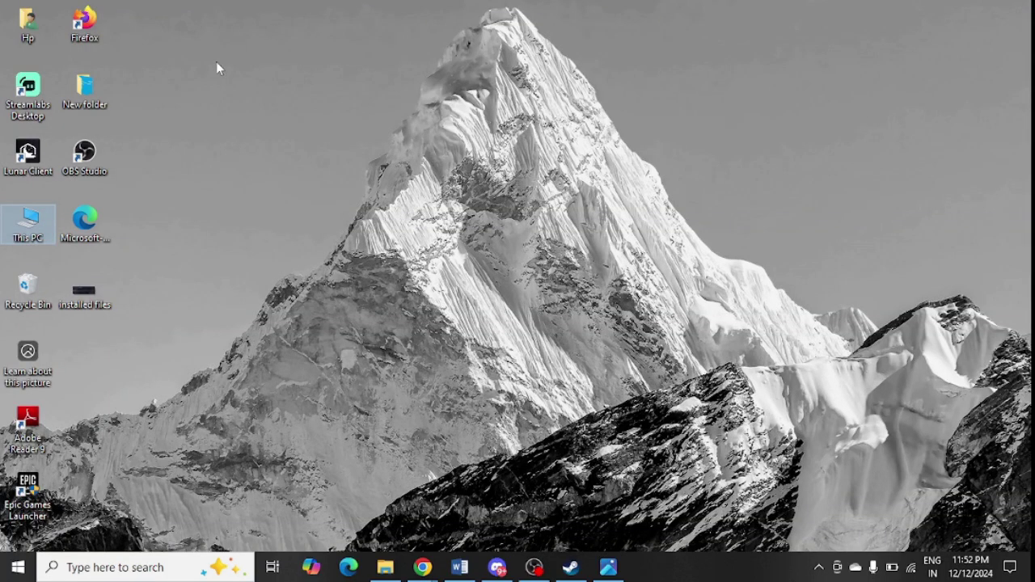
Browse to C:\Program Files\Java and select the jre1.8.0_51 folder for copying.
{"action": "left_click", "coordinate": [35, 247]}
{"action": "double_click", "coordinate": [35, 237]}
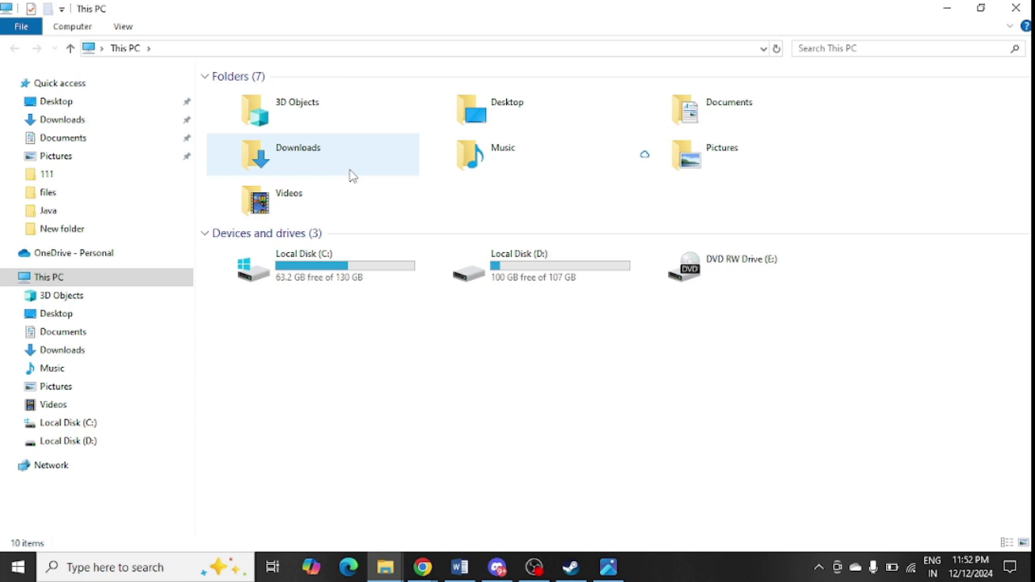
{"action": "double_click", "coordinate": [373, 280]}
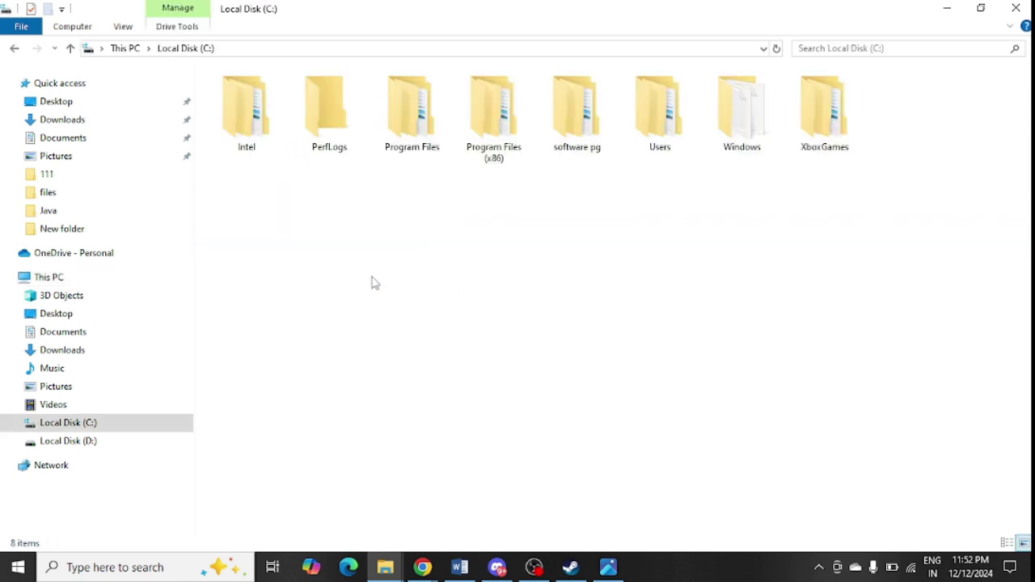
{"action": "double_click", "coordinate": [411, 141]}
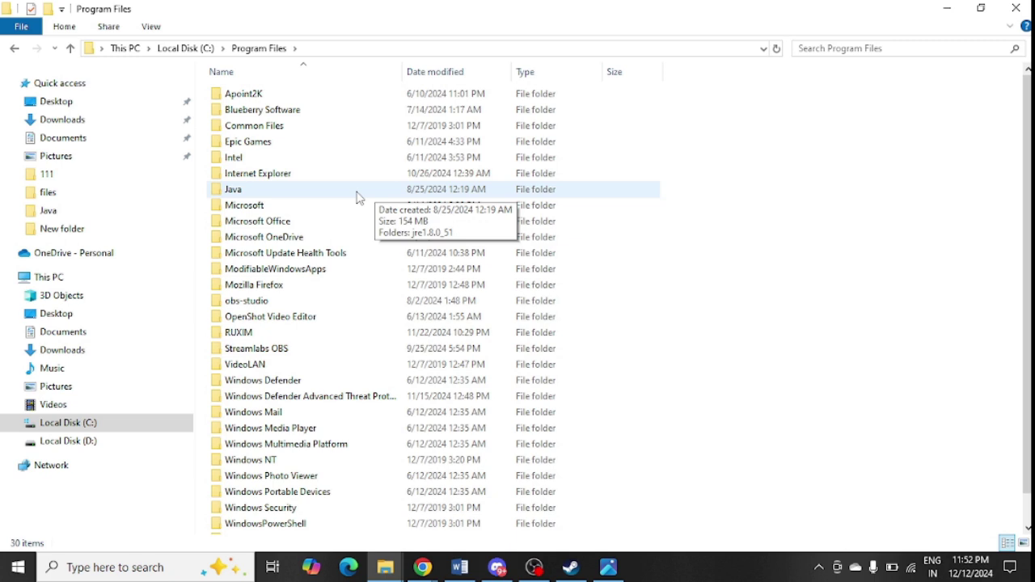
{"action": "double_click", "coordinate": [358, 194]}
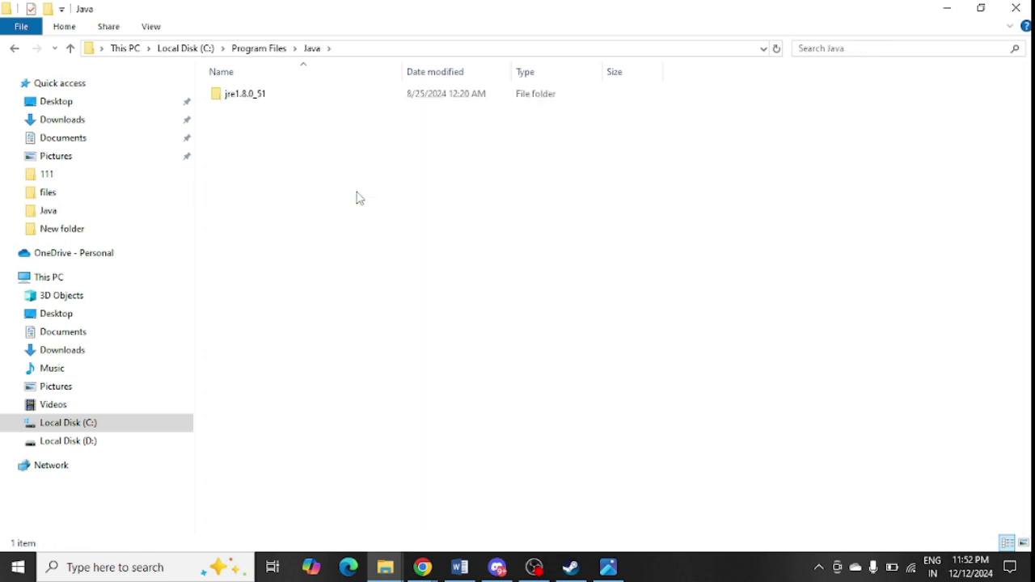
{"action": "left_click_drag", "start_coordinate": [282, 123], "coordinate": [235, 95]}
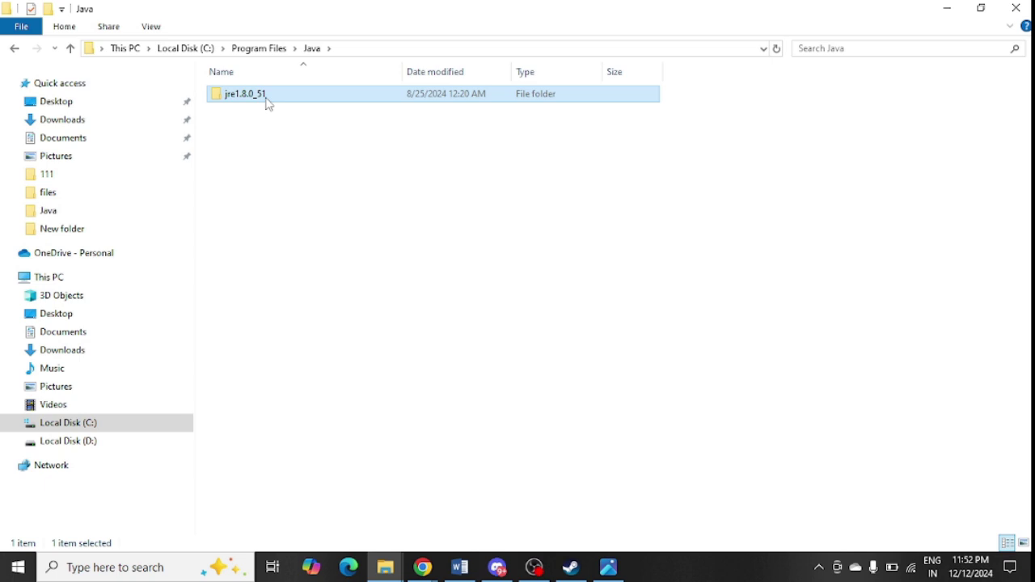
{"action": "right_click", "coordinate": [268, 103]}
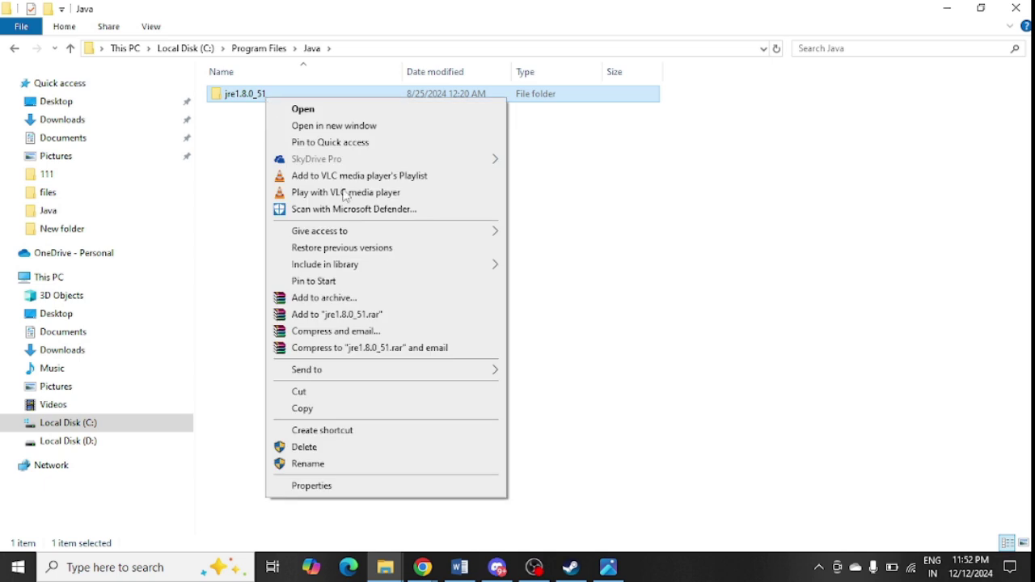
Copy jre1.8.0_51 and go to TLauncher's .tlauncher\starter\jre_default folder.
{"action": "left_click", "coordinate": [640, 307]}
{"action": "left_click", "coordinate": [409, 46]}
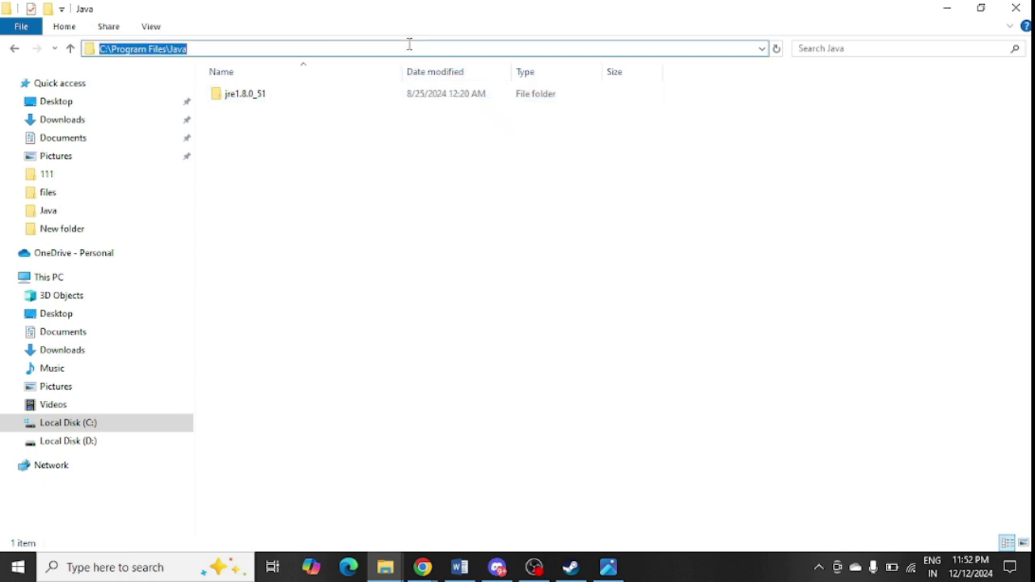
{"action": "type", "text": "C:\\Users\\Hp\\AppData\\Roaming\\.tlauncher\\starter\\jre_default"}
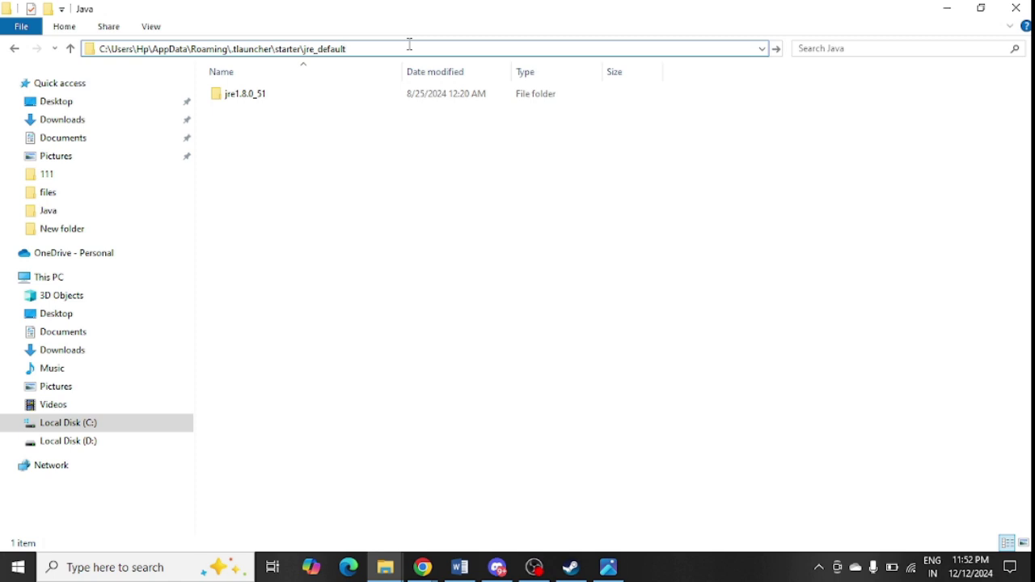
{"action": "key", "text": "Return"}
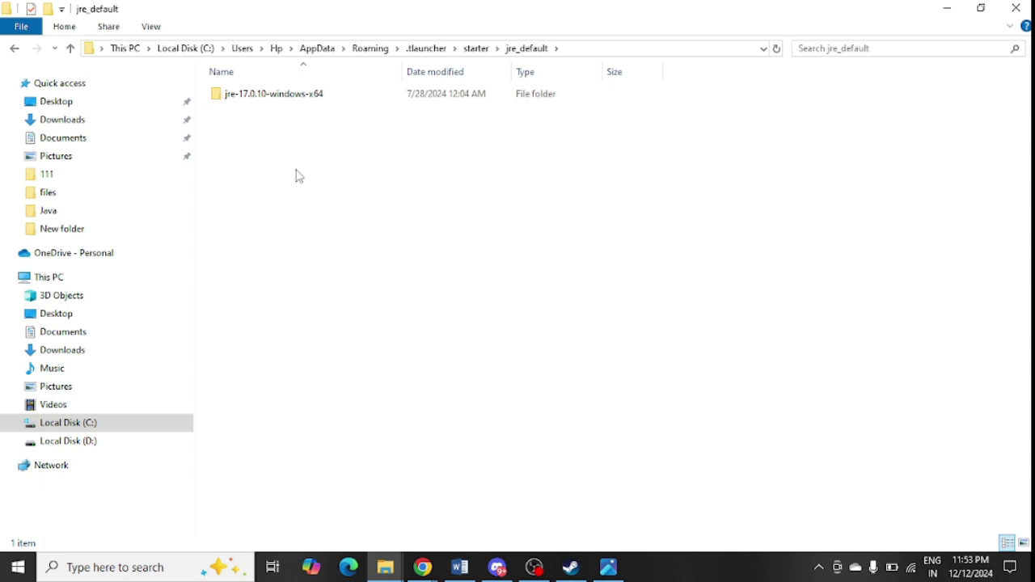
Paste jre1.8.0_51 beside jre-17.0.10-windows-x64, then show the desktop.
{"action": "right_click", "coordinate": [376, 239]}
{"action": "left_click", "coordinate": [463, 344]}
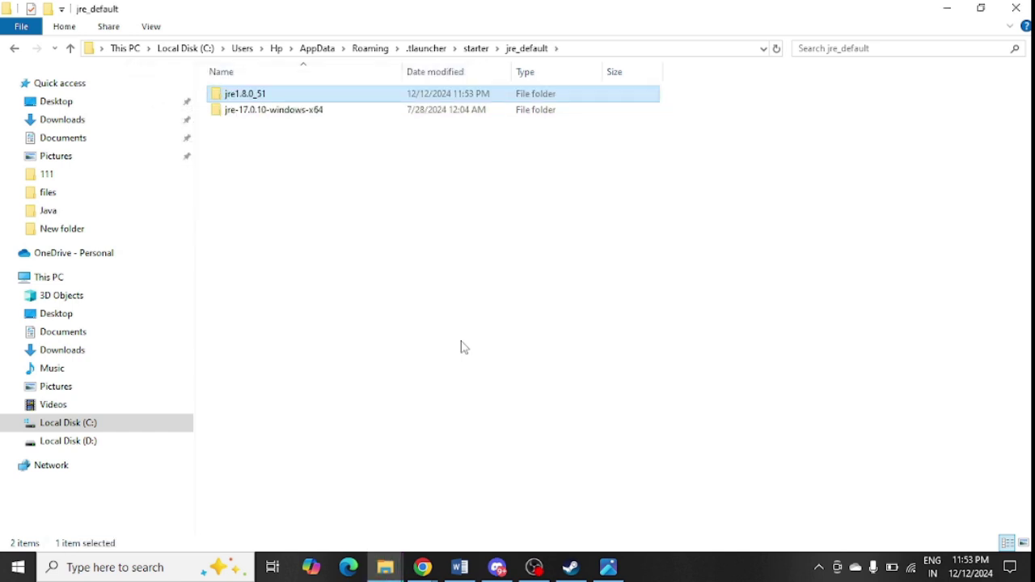
{"action": "key", "text": "super+d"}
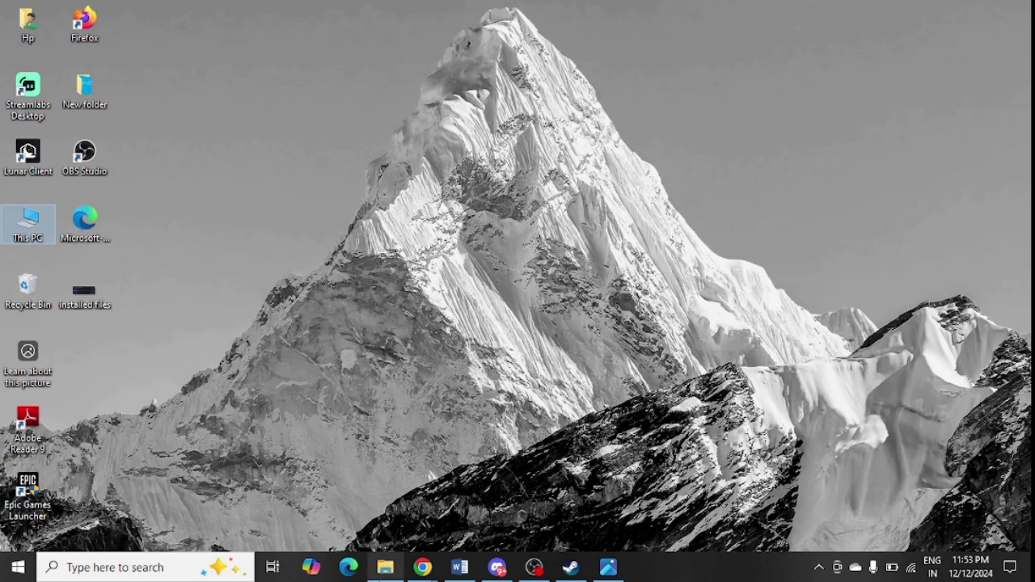
Switch Chrome to the Minecraft.net Download Minecraft tab.
{"action": "left_click", "coordinate": [429, 568]}
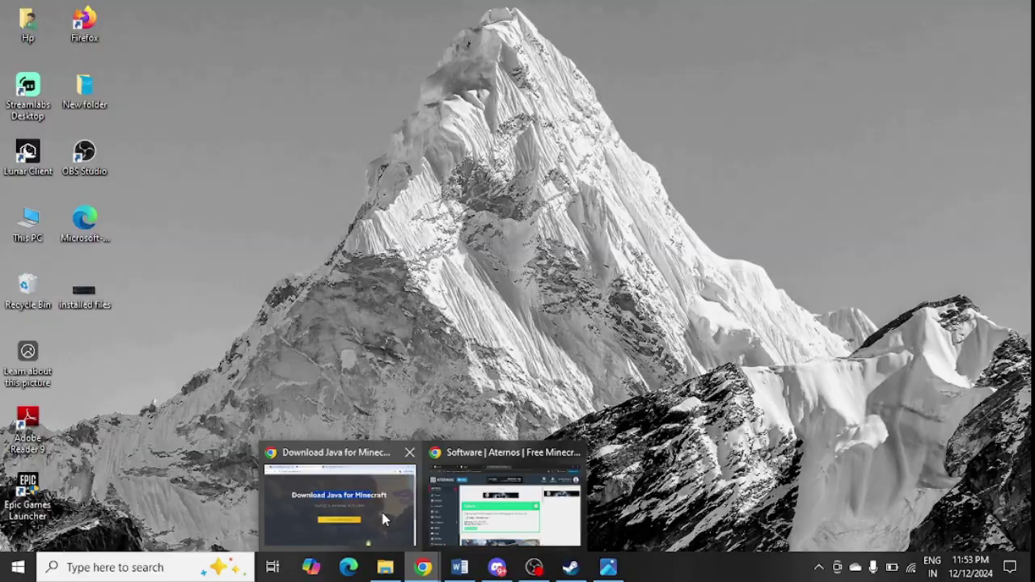
{"action": "left_click", "coordinate": [356, 505]}
{"action": "left_click", "coordinate": [538, 9]}
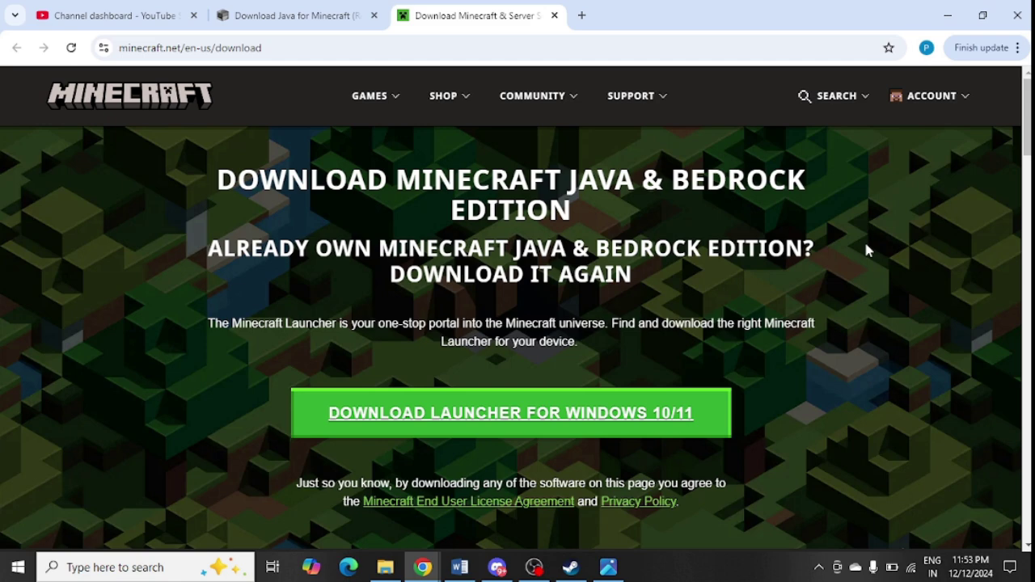
Scroll to the alternative downloads and highlight the Windows Legacy Launcher option.
{"action": "scroll", "coordinate": [1019, 174], "scroll_direction": "down", "scroll_amount": 2}
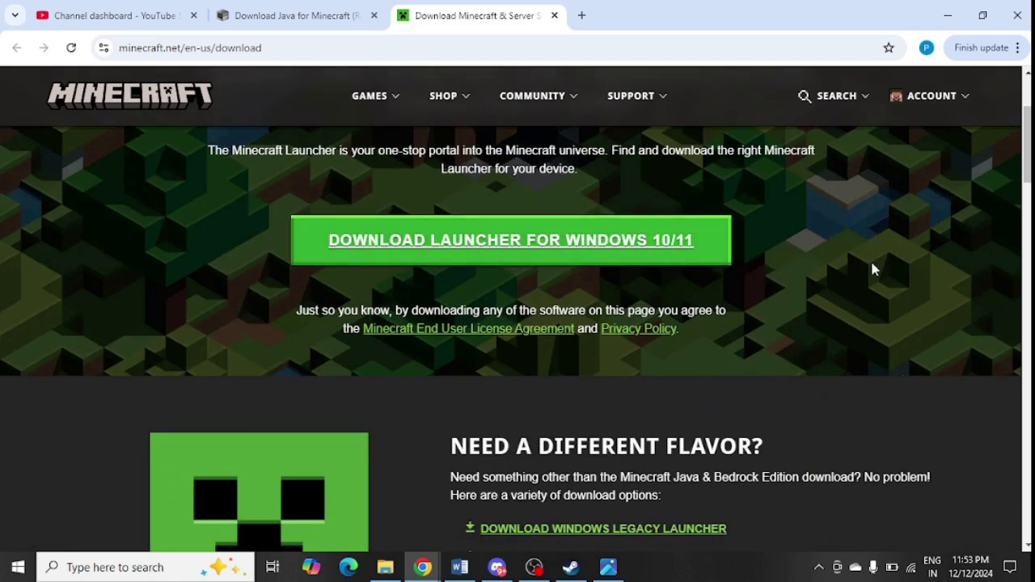
{"action": "scroll", "coordinate": [1025, 174], "scroll_direction": "down", "scroll_amount": 5}
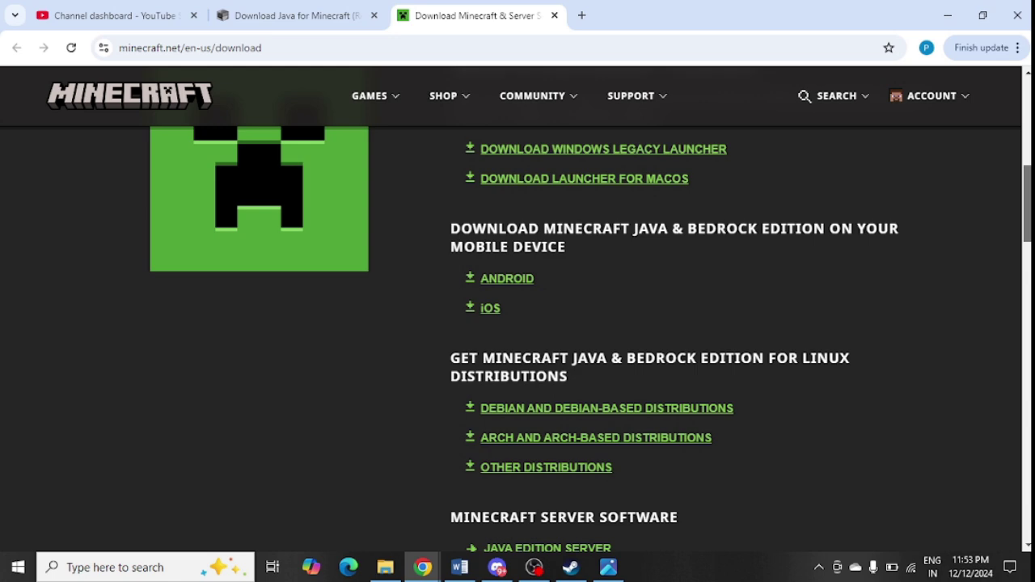
{"action": "scroll", "coordinate": [875, 203], "scroll_direction": "up", "scroll_amount": 1}
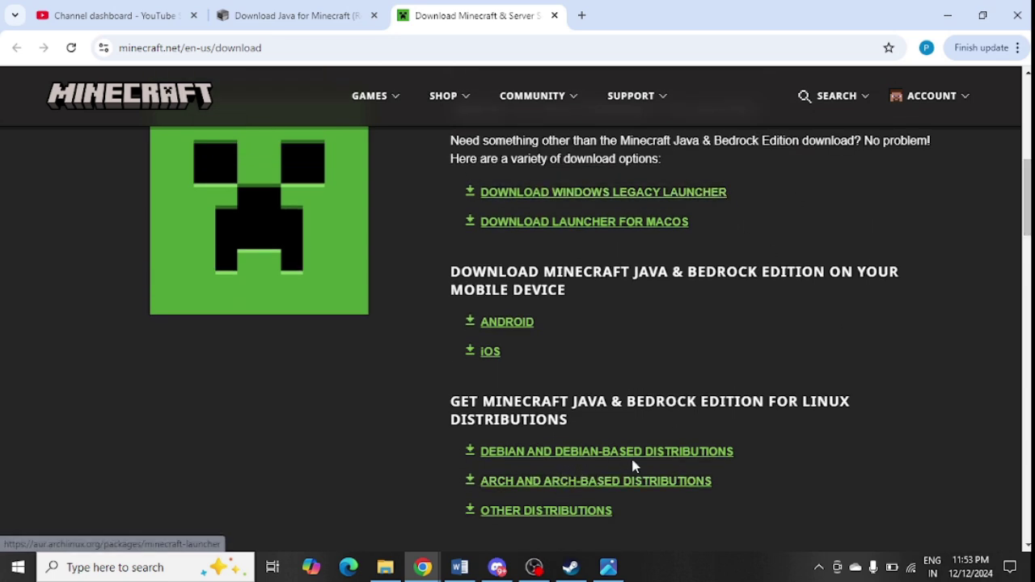
{"action": "scroll", "coordinate": [518, 323], "scroll_direction": "down", "scroll_amount": 3}
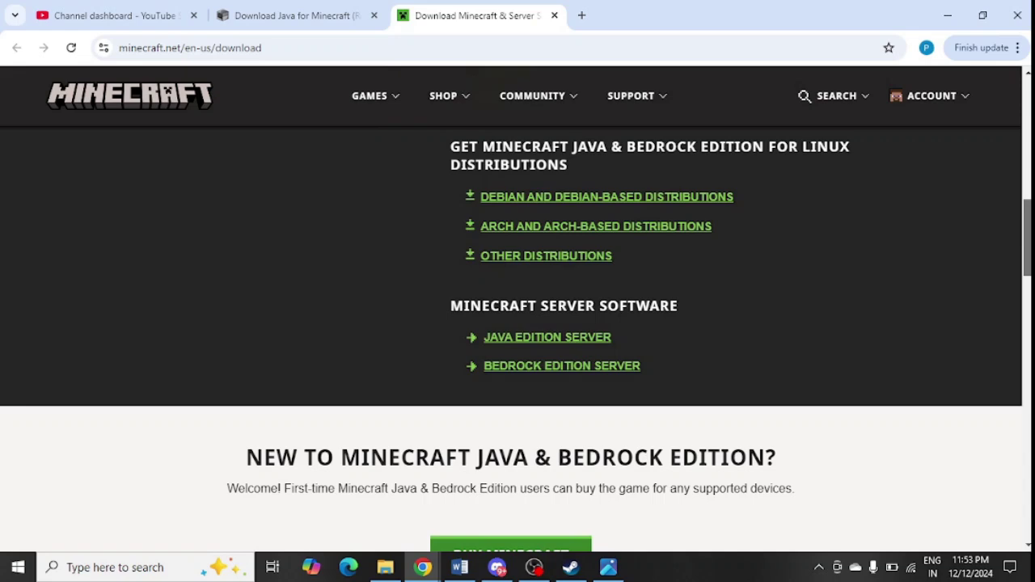
{"action": "scroll", "coordinate": [518, 323], "scroll_direction": "down", "scroll_amount": 4}
{"action": "scroll", "coordinate": [517, 323], "scroll_direction": "up", "scroll_amount": 11}
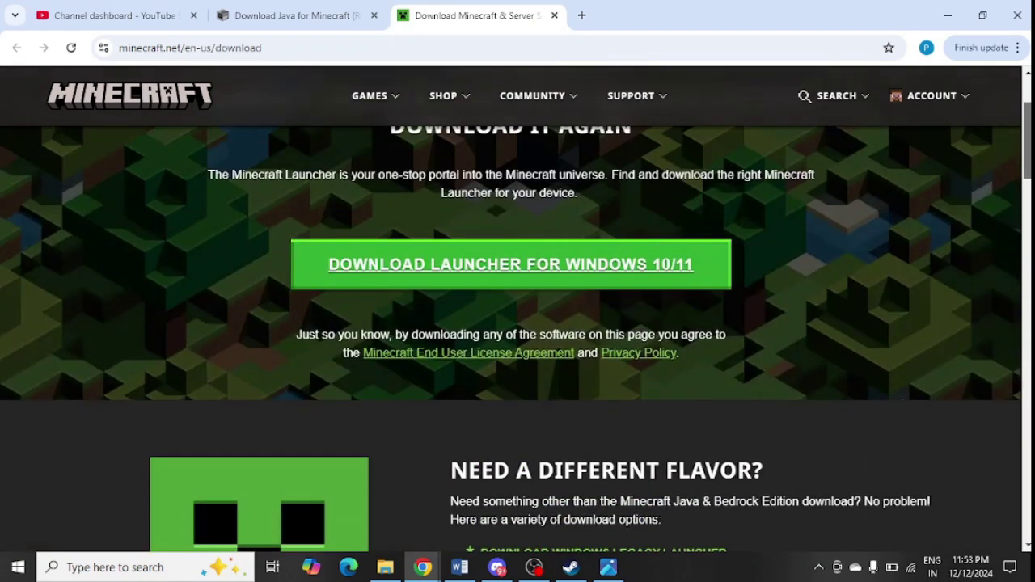
{"action": "scroll", "coordinate": [517, 323], "scroll_direction": "down", "scroll_amount": 1}
{"action": "scroll", "coordinate": [517, 323], "scroll_direction": "up", "scroll_amount": 2}
{"action": "scroll", "coordinate": [517, 323], "scroll_direction": "down", "scroll_amount": 5}
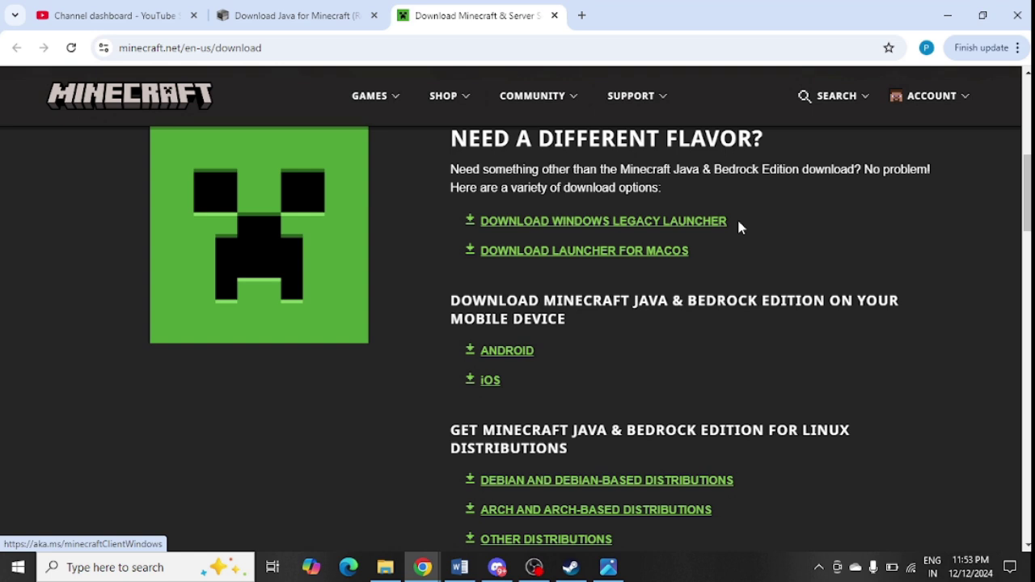
{"action": "left_click_drag", "start_coordinate": [736, 217], "coordinate": [661, 207]}
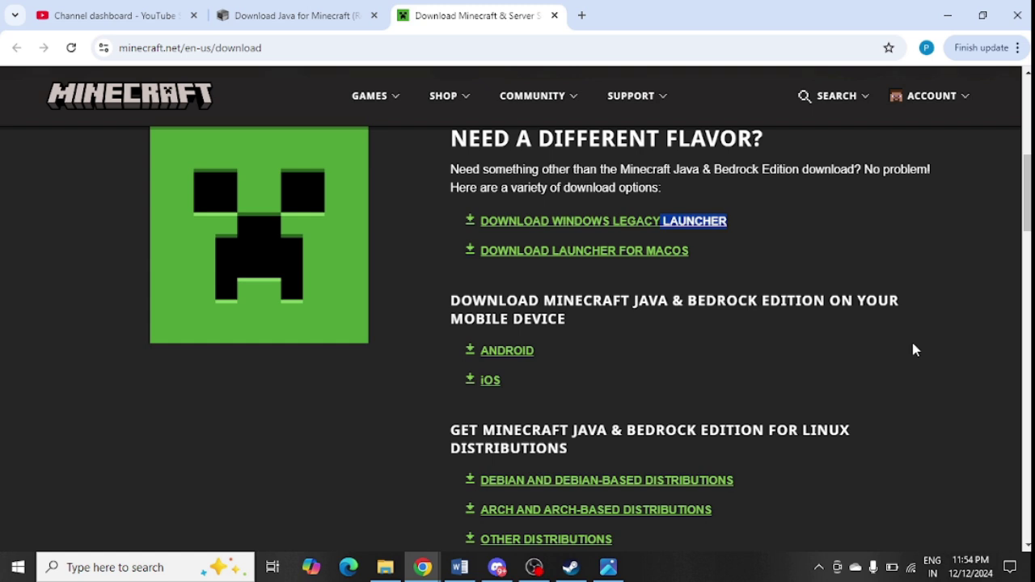
Minimize Chrome with Win+D so only the desktop shows.
{"action": "key", "text": "super+d"}
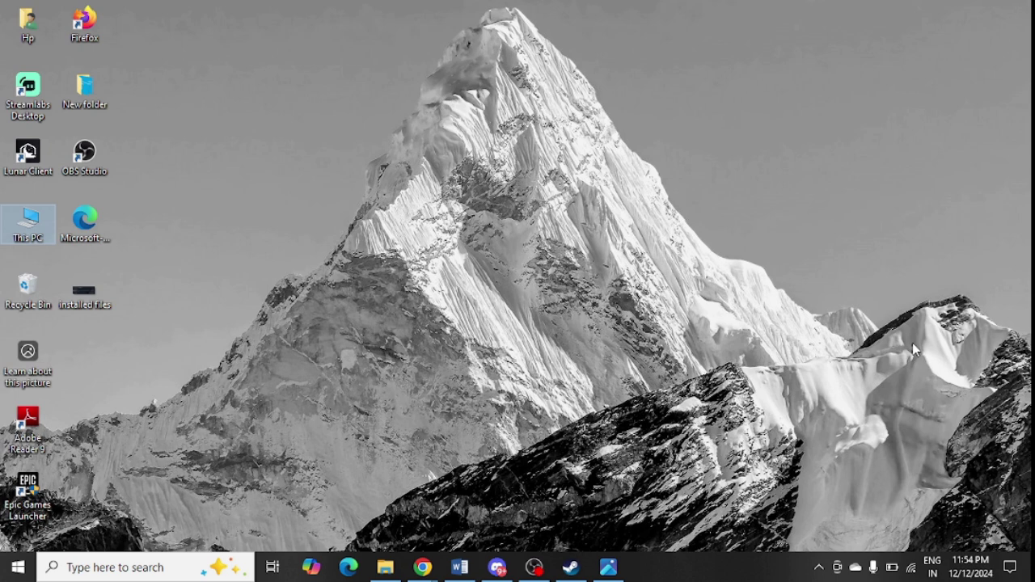